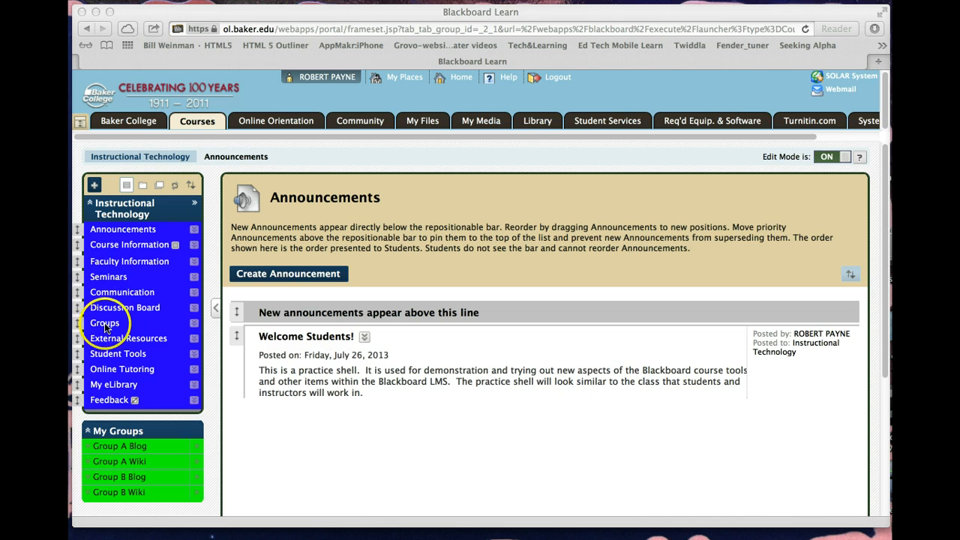
- Open the Discussion Board of the Instructional Technology course
{"action": "left_click", "coordinate": [141, 310]}
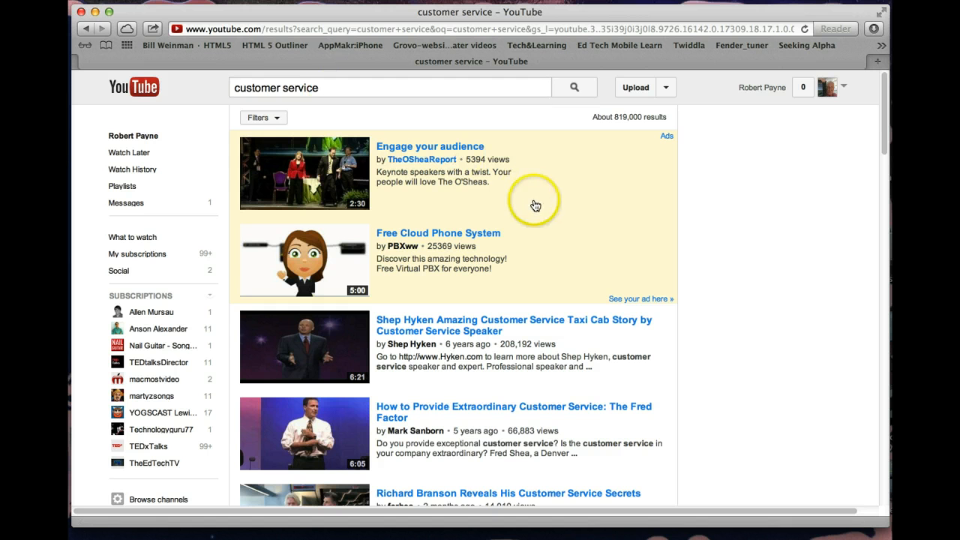
- Switch to the YouTube results for customer service, open the video "Differences of Customer Service" and pause it
{"action": "scroll", "coordinate": [574, 248], "scroll_direction": "down", "scroll_amount": 3}
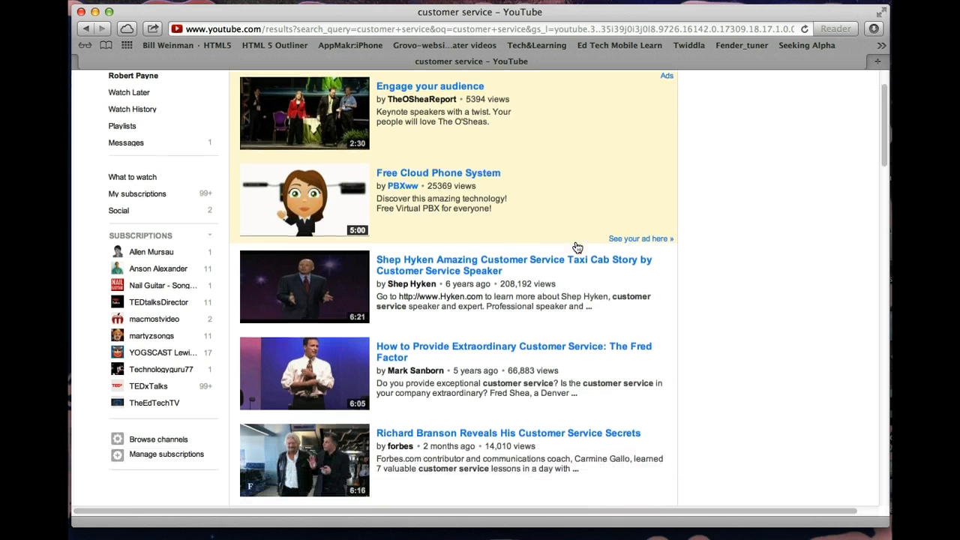
{"action": "scroll", "coordinate": [576, 248], "scroll_direction": "down", "scroll_amount": 4}
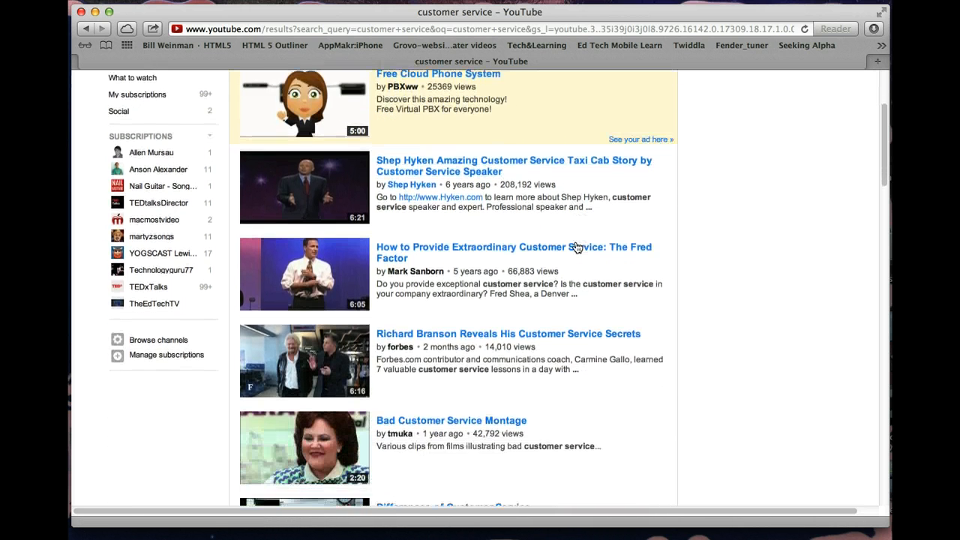
{"action": "scroll", "coordinate": [575, 248], "scroll_direction": "down", "scroll_amount": 10}
{"action": "left_click", "coordinate": [515, 276]}
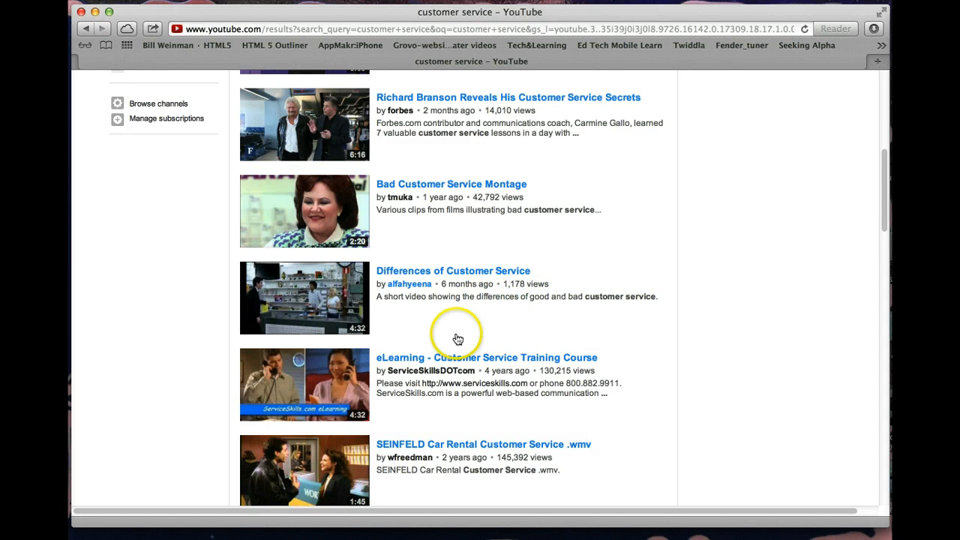
{"action": "left_click", "coordinate": [436, 271]}
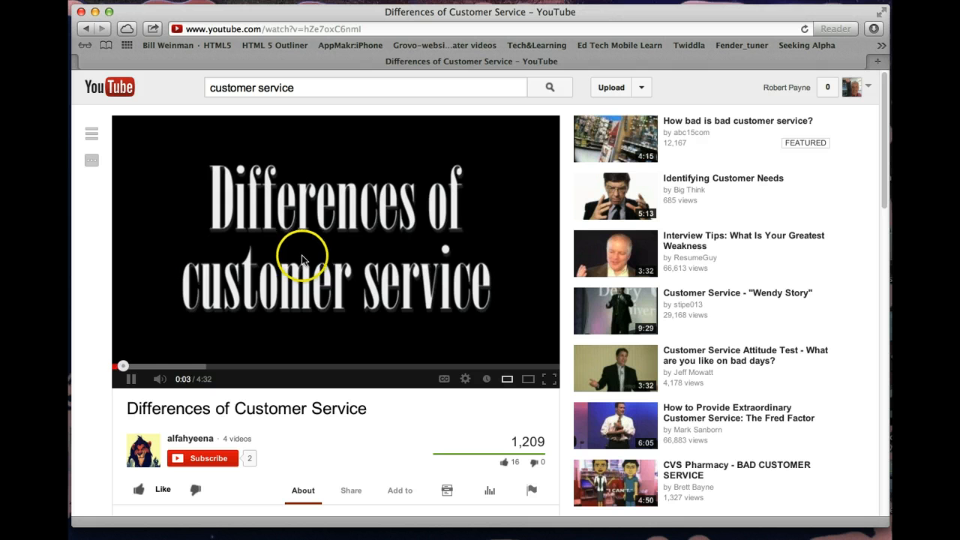
{"action": "key", "text": "XF86AudioLowerVolume"}
{"action": "left_click", "coordinate": [132, 381]}
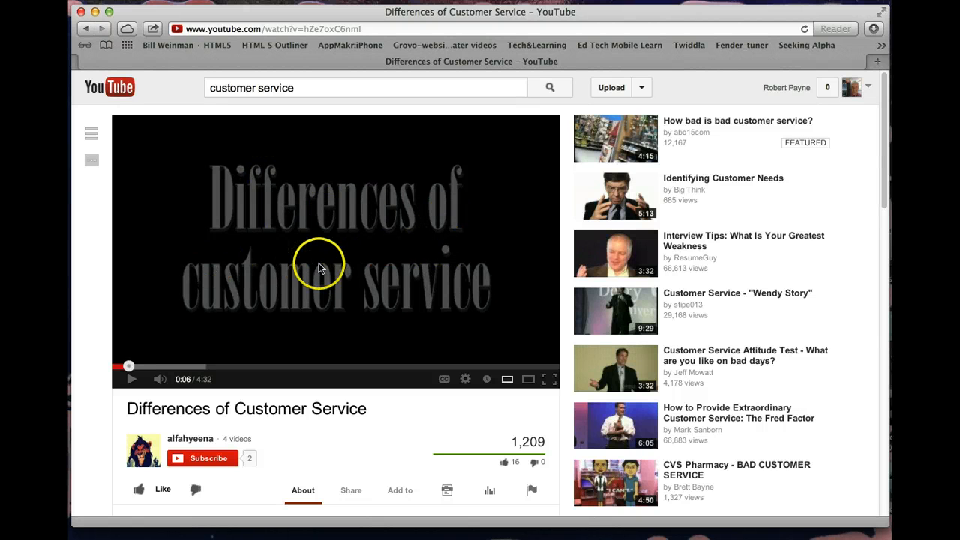
- Display the iframe embed code in the video's sharing options and copy it
{"action": "scroll", "coordinate": [413, 423], "scroll_direction": "down", "scroll_amount": 3}
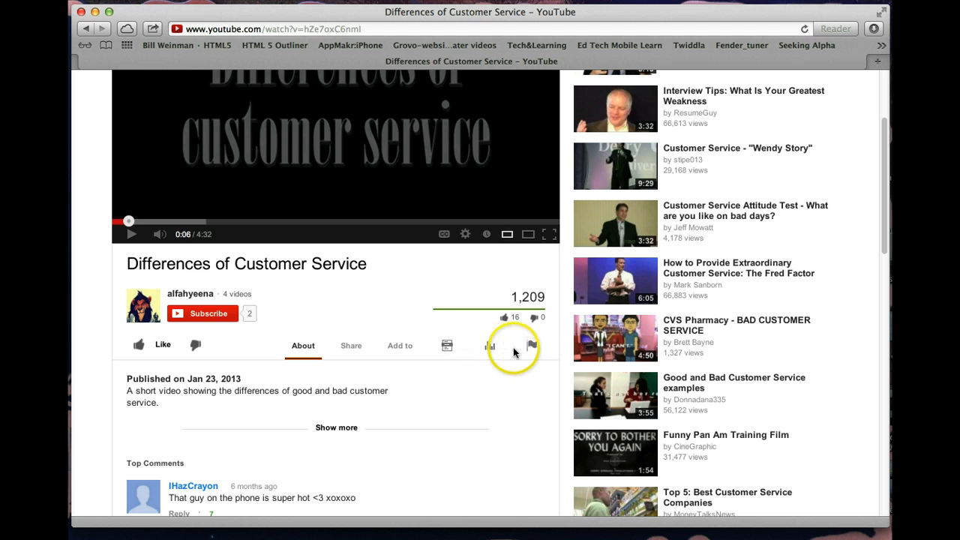
{"action": "left_click", "coordinate": [351, 346]}
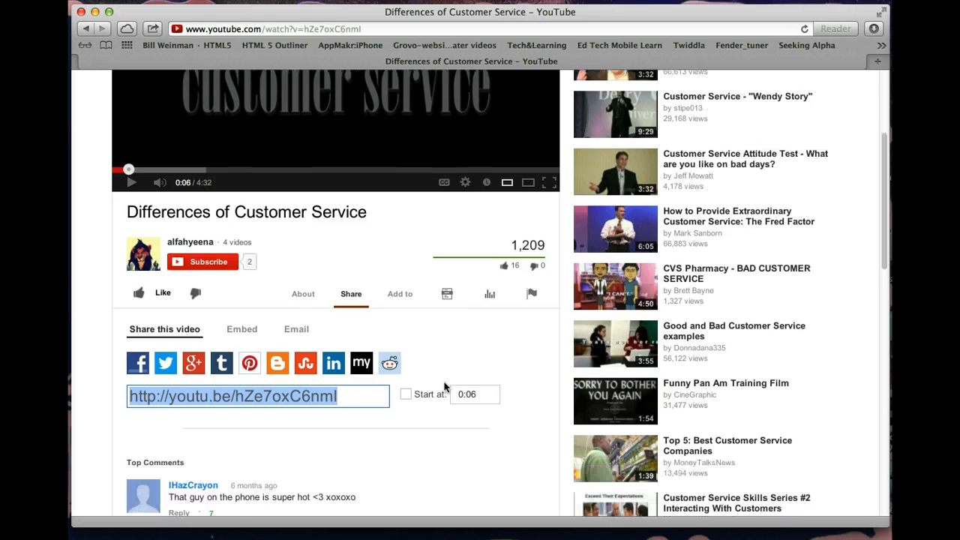
{"action": "scroll", "coordinate": [442, 384], "scroll_direction": "down", "scroll_amount": 3}
{"action": "scroll", "coordinate": [444, 387], "scroll_direction": "down", "scroll_amount": 1}
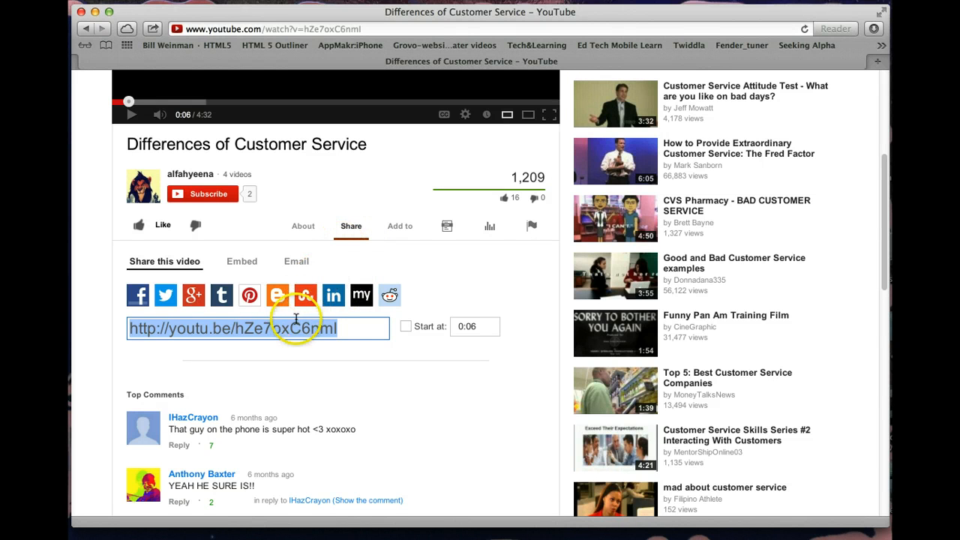
{"action": "left_click", "coordinate": [243, 263]}
{"action": "left_click", "coordinate": [287, 316]}
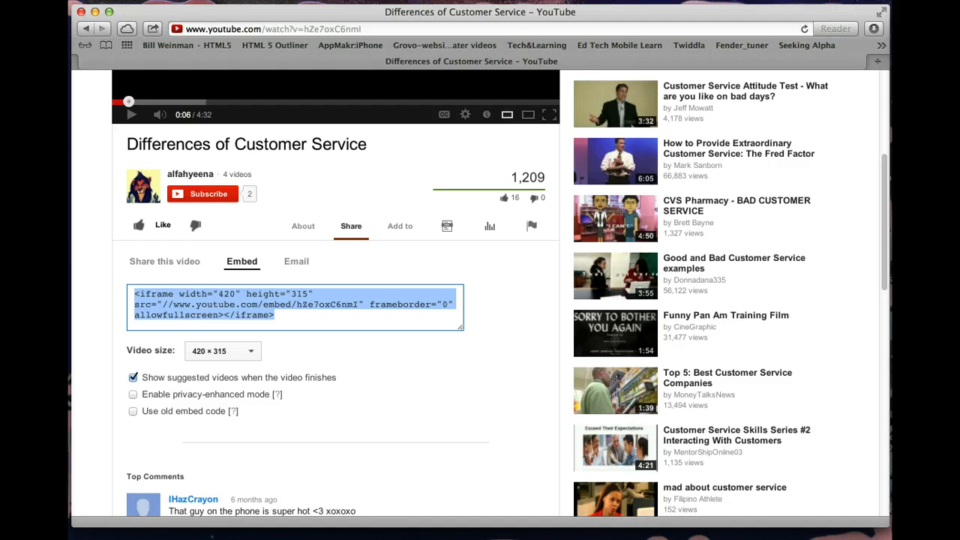
{"action": "left_click", "coordinate": [33, 0]}
{"action": "left_click", "coordinate": [56, 45]}
- Switch back to Blackboard Learn and open the forum "Seminar One – Discussion Board"
{"action": "left_click", "coordinate": [404, 257]}
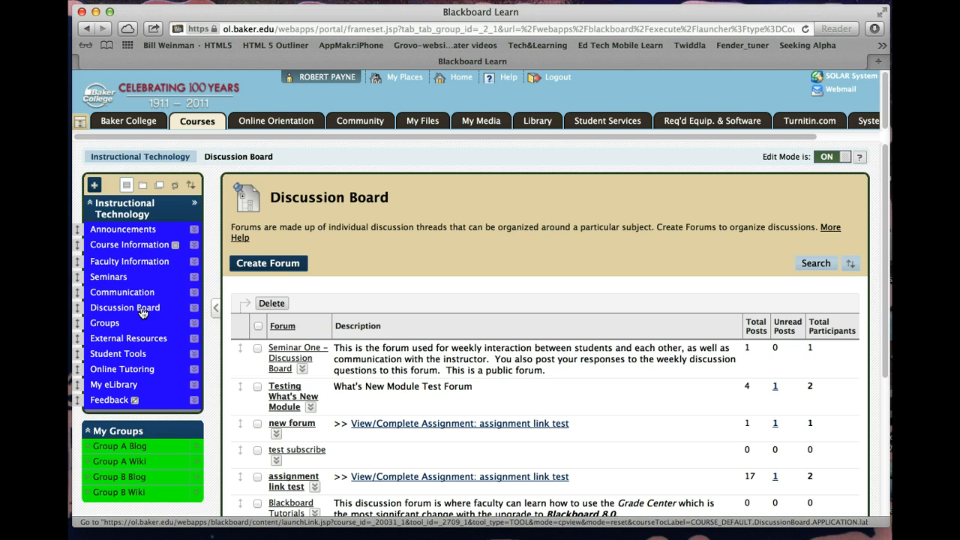
{"action": "left_click", "coordinate": [288, 358]}
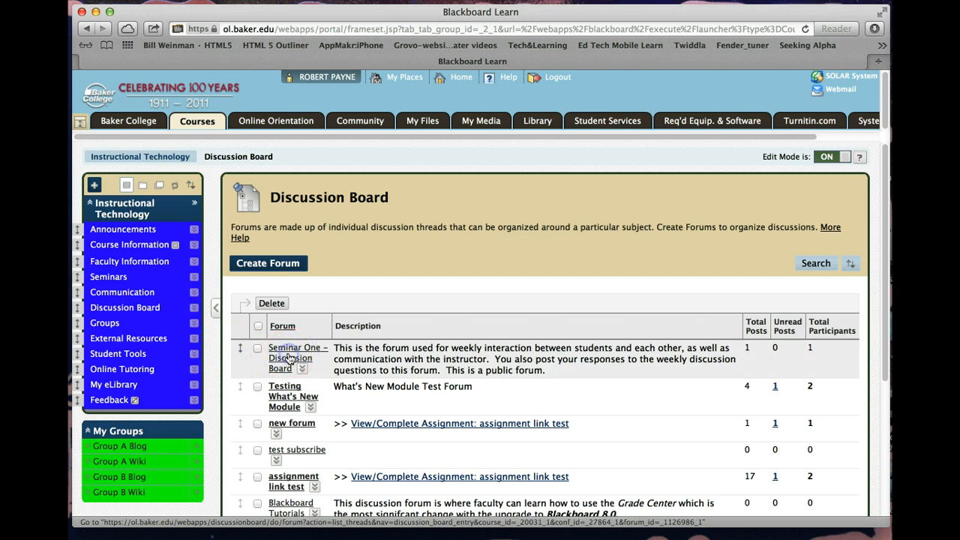
{"action": "left_click", "coordinate": [289, 373]}
{"action": "left_click", "coordinate": [505, 428]}
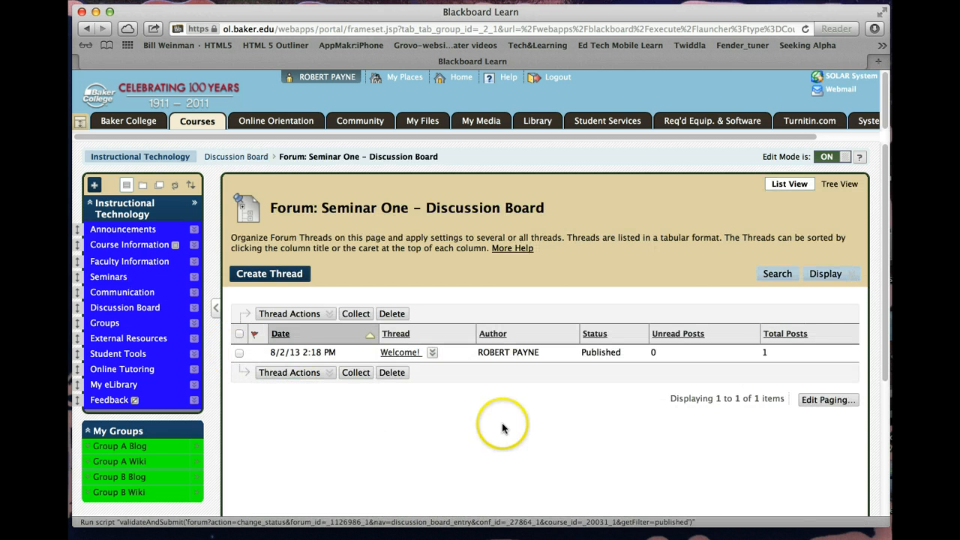
- Create a new thread in the forum with the subject "Customer Service video"
{"action": "left_click", "coordinate": [271, 276]}
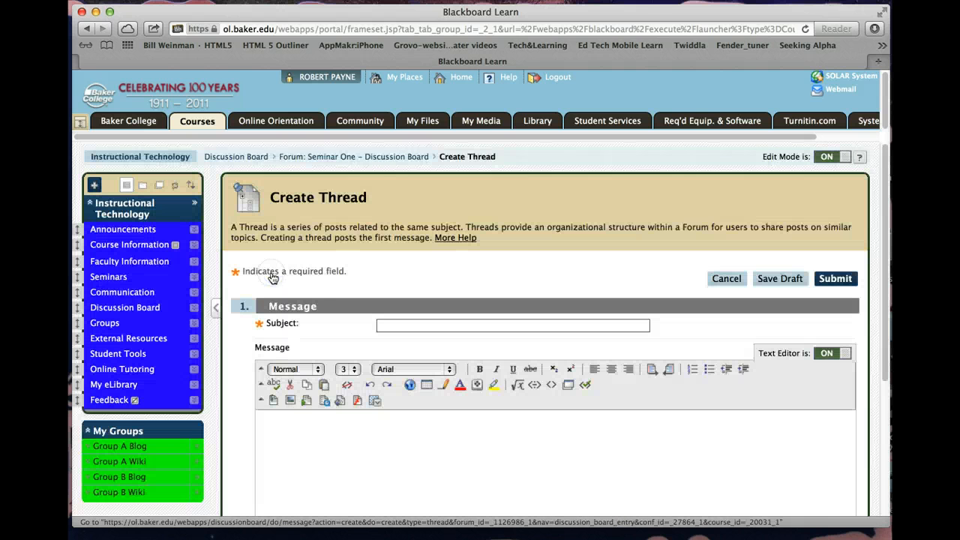
{"action": "left_click", "coordinate": [399, 338]}
{"action": "left_click", "coordinate": [392, 325]}
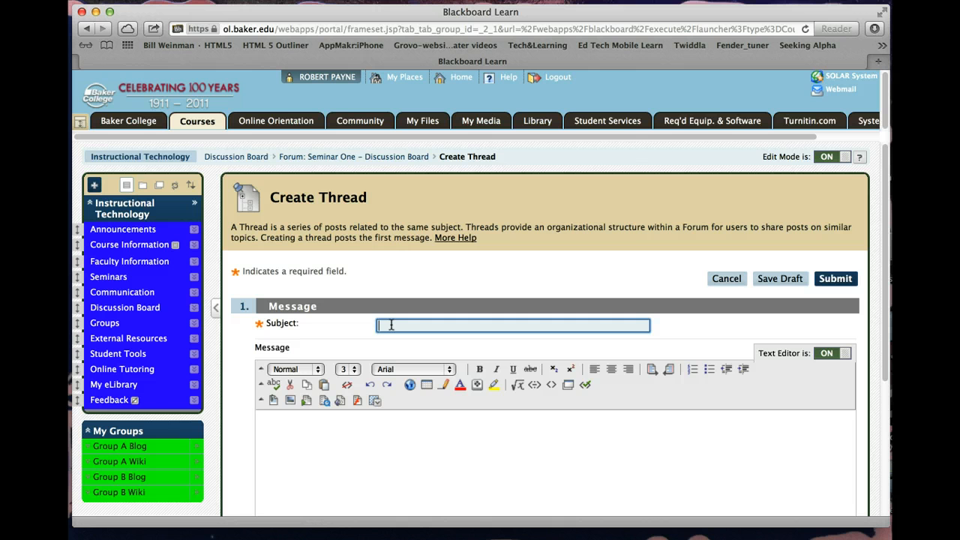
{"action": "type", "text": "Customer Service video"}
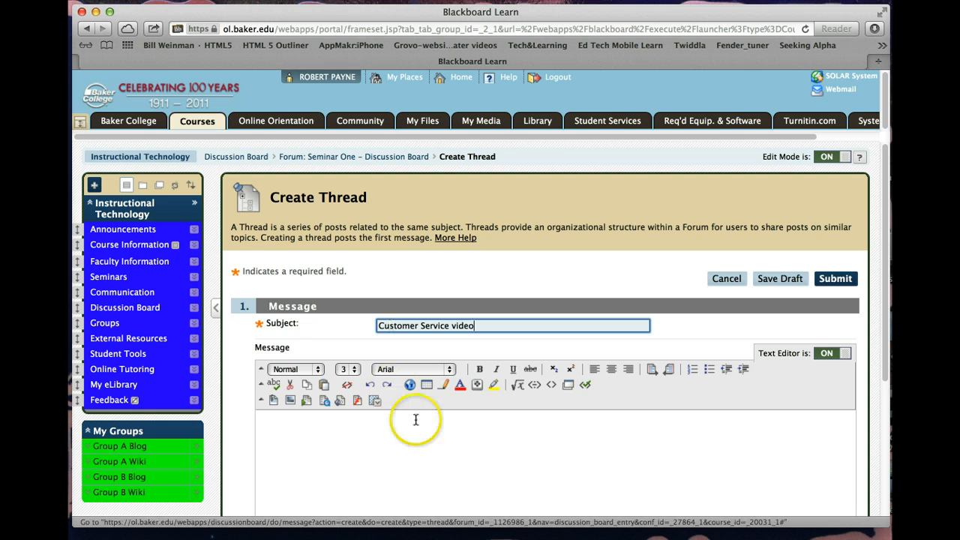
- Paste the copied YouTube embed code into the message in HTML source mode and return the editor to normal mode
{"action": "left_click", "coordinate": [261, 423]}
{"action": "left_click", "coordinate": [265, 421]}
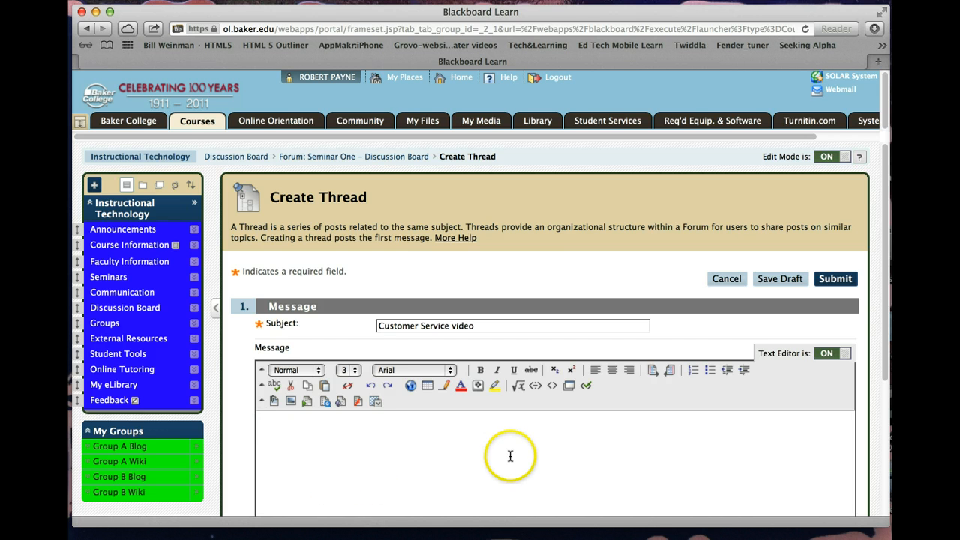
{"action": "scroll", "coordinate": [510, 455], "scroll_direction": "down", "scroll_amount": 3}
{"action": "scroll", "coordinate": [510, 456], "scroll_direction": "up", "scroll_amount": 2}
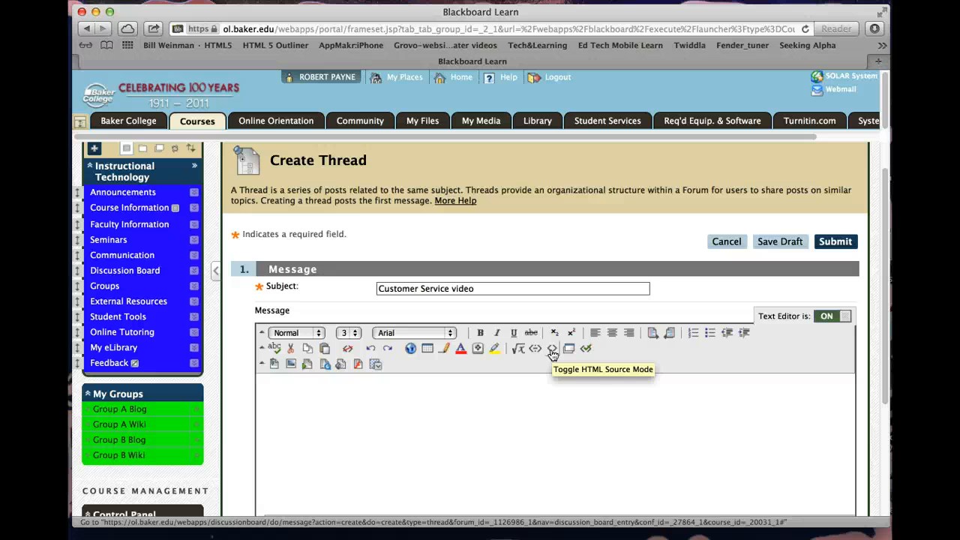
{"action": "left_click", "coordinate": [552, 348]}
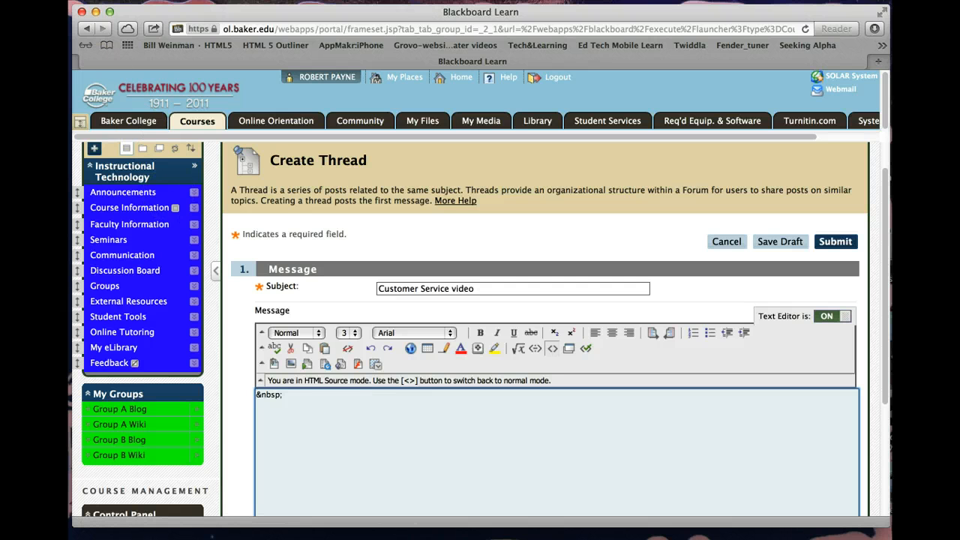
{"action": "left_click", "coordinate": [41, 0]}
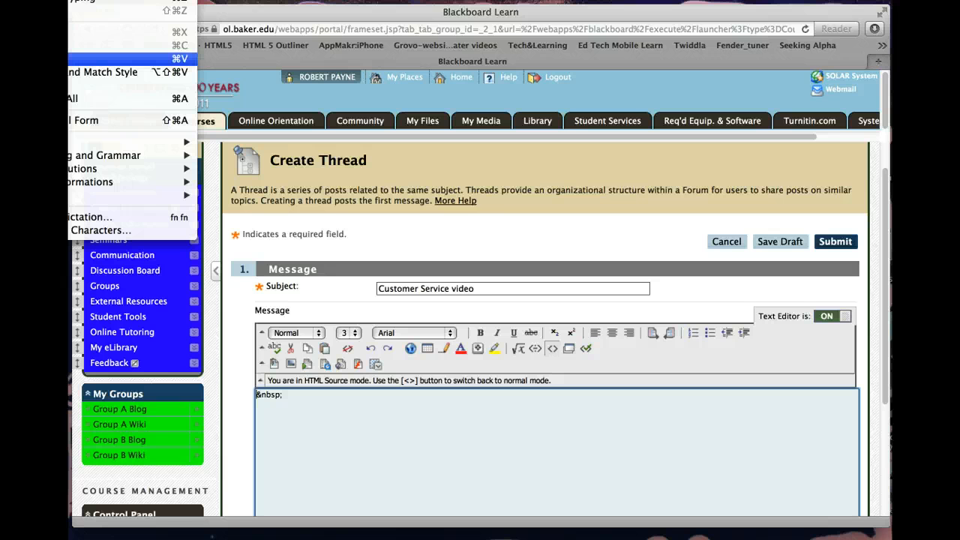
{"action": "left_click", "coordinate": [112, 59]}
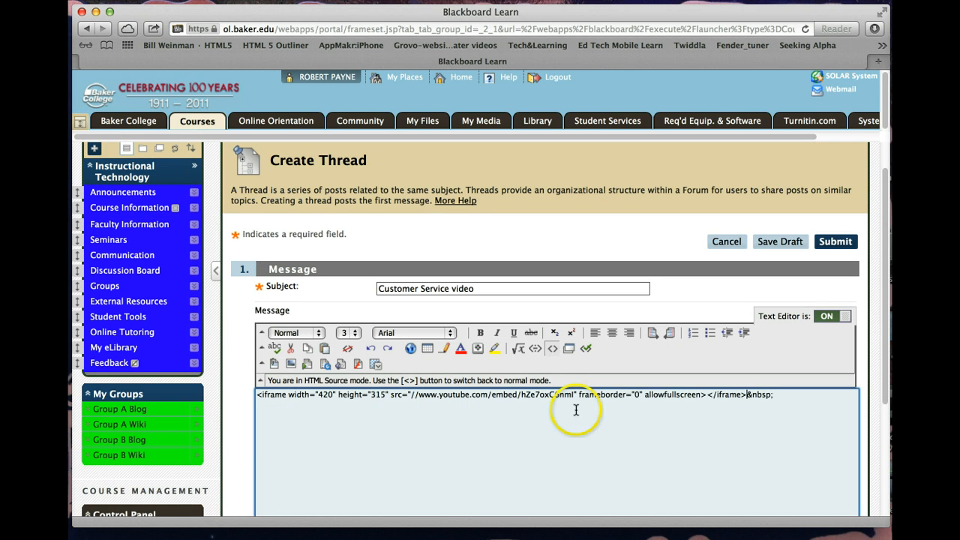
{"action": "left_click", "coordinate": [554, 355]}
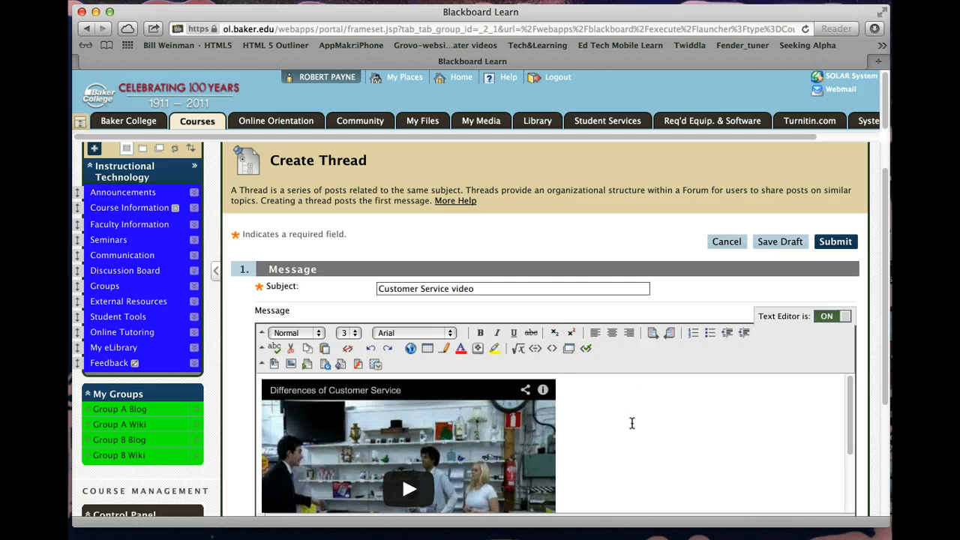
- Review the embedded video in the message and submit the thread
{"action": "scroll", "coordinate": [632, 423], "scroll_direction": "down", "scroll_amount": 2}
{"action": "scroll", "coordinate": [632, 423], "scroll_direction": "up", "scroll_amount": 1}
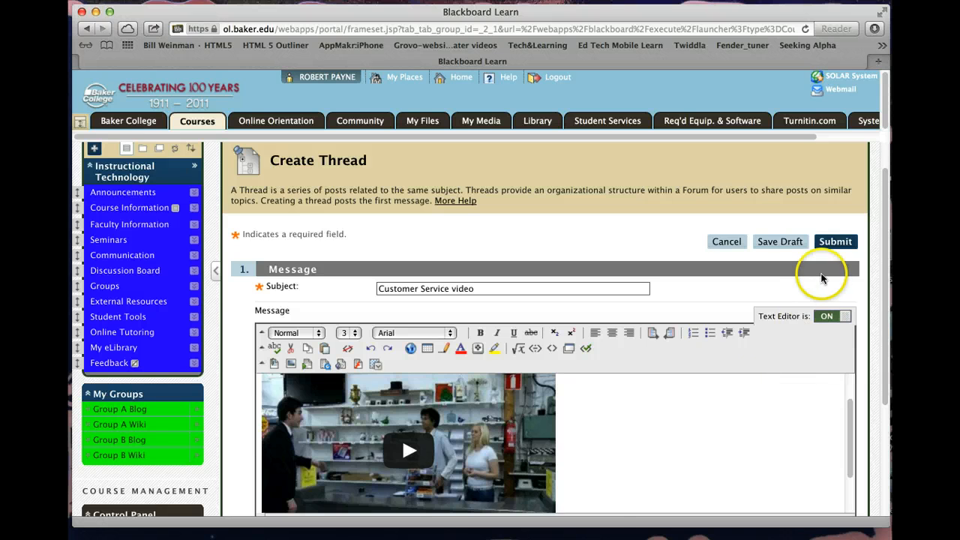
{"action": "left_click", "coordinate": [836, 242]}
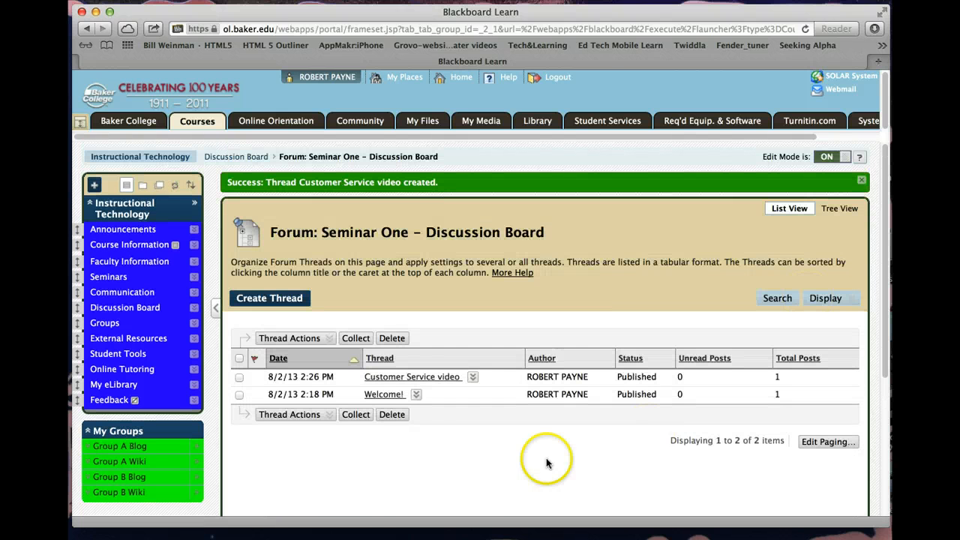
- Open the Customer Service video thread, play the embedded video briefly to test it and pause it
{"action": "left_click", "coordinate": [425, 382]}
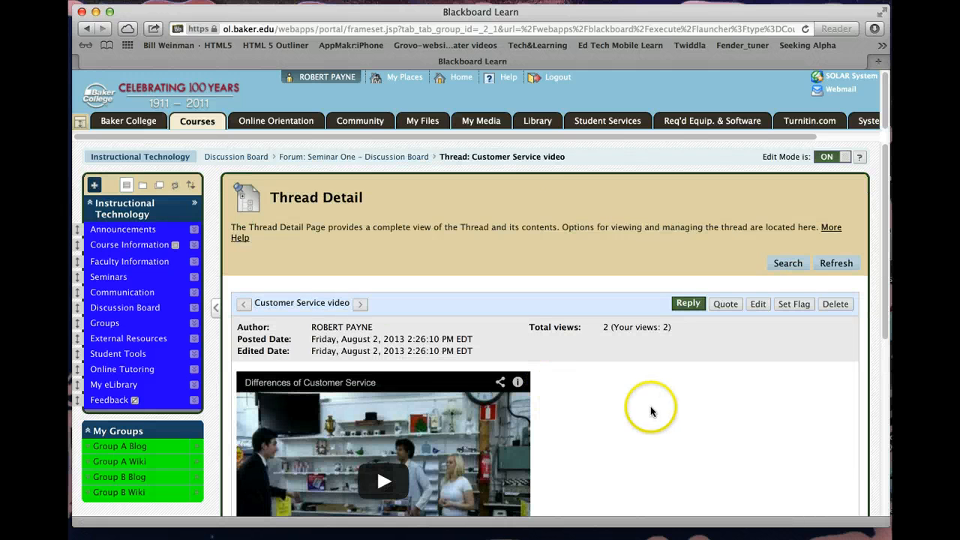
{"action": "scroll", "coordinate": [650, 406], "scroll_direction": "down", "scroll_amount": 3}
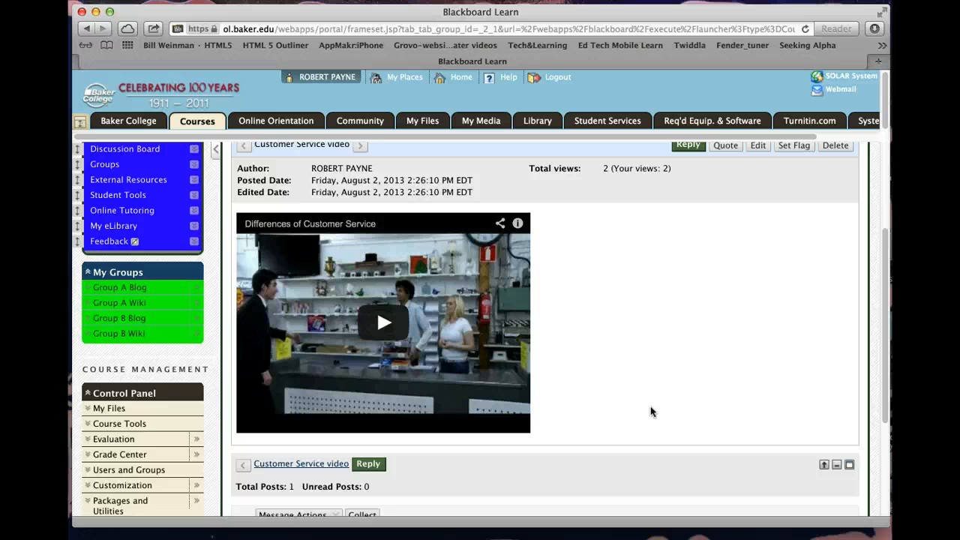
{"action": "left_click", "coordinate": [383, 324]}
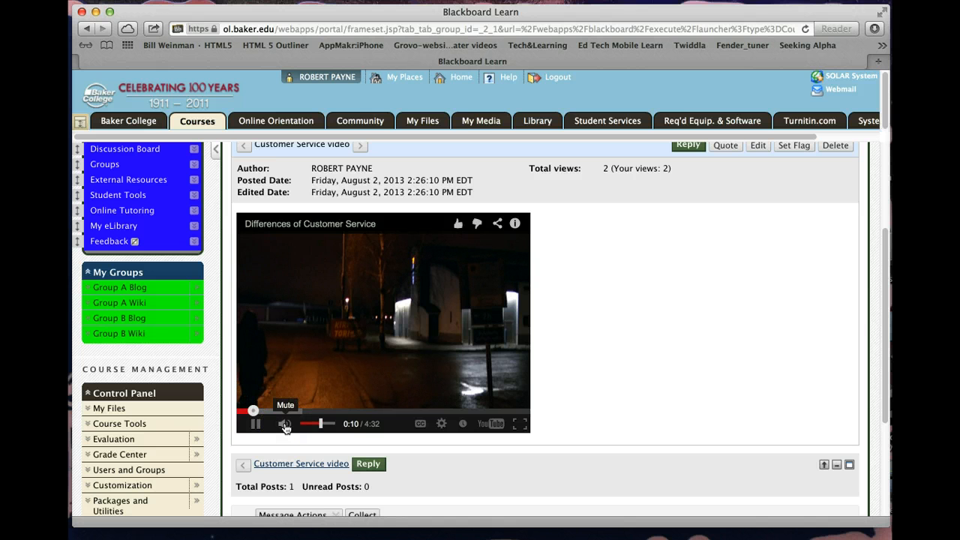
{"action": "left_click", "coordinate": [255, 424]}
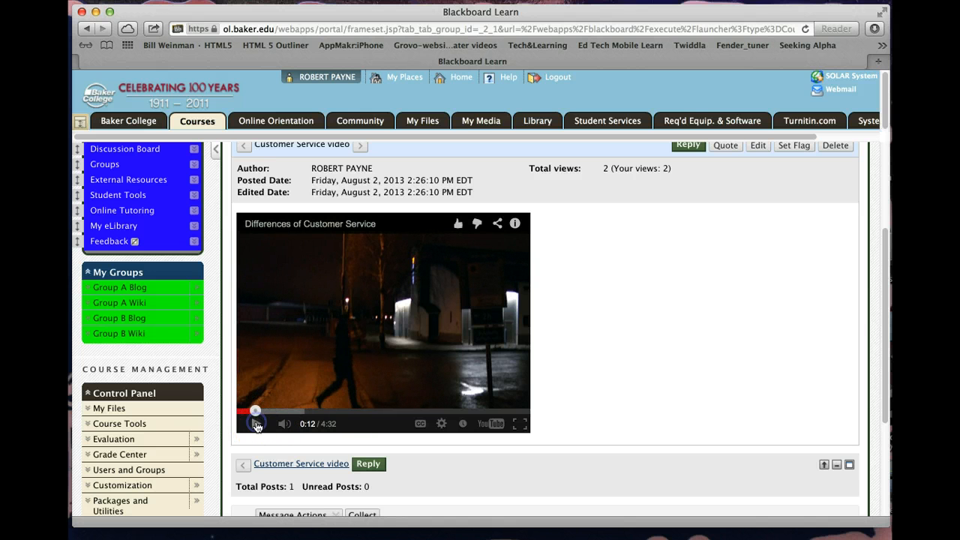
{"action": "scroll", "coordinate": [740, 390], "scroll_direction": "down", "scroll_amount": 5}
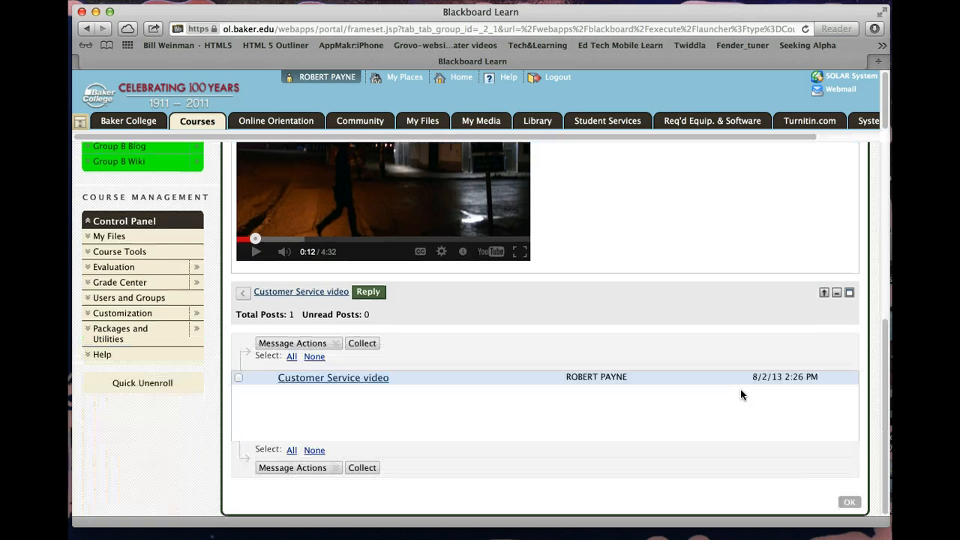
{"action": "scroll", "coordinate": [741, 395], "scroll_direction": "up", "scroll_amount": 9}
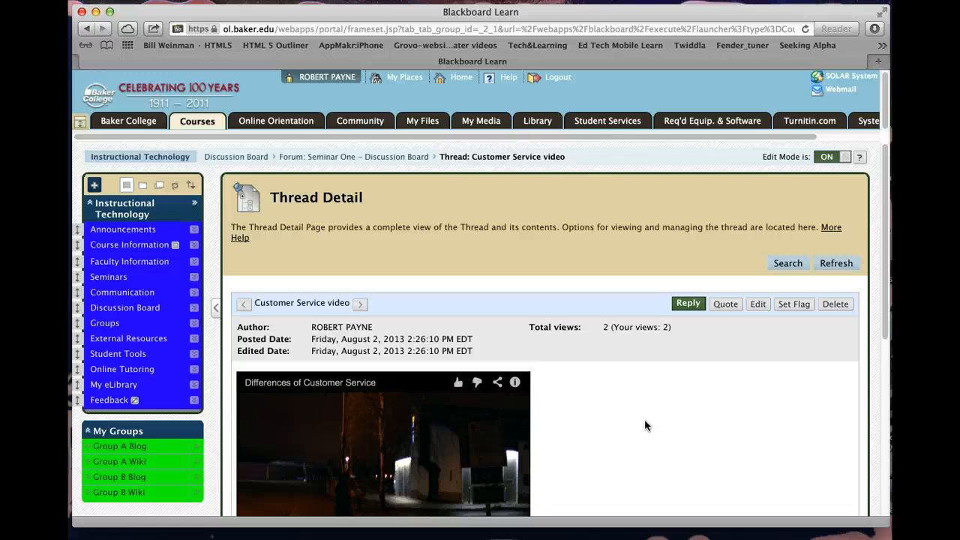
{"action": "left_click", "coordinate": [593, 413]}
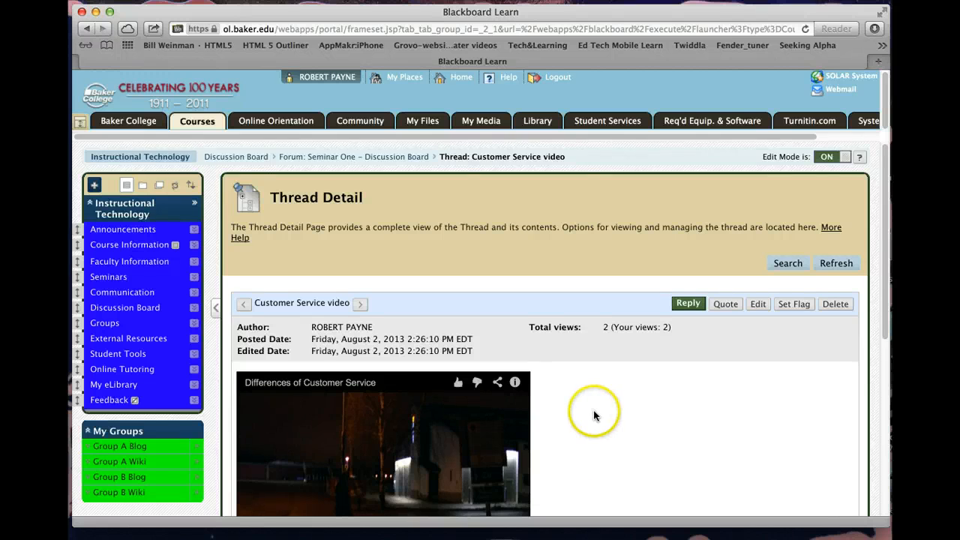
{"action": "scroll", "coordinate": [594, 416], "scroll_direction": "down", "scroll_amount": 4}
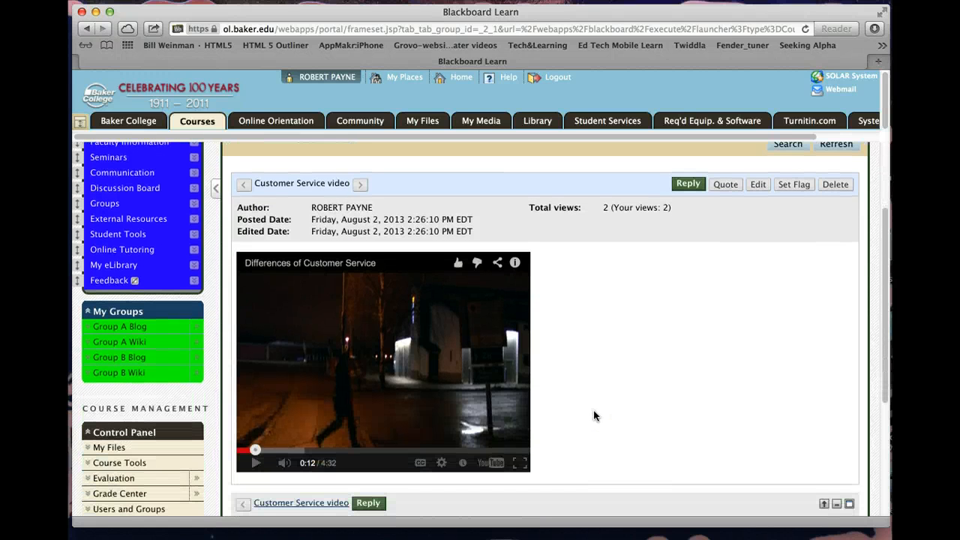
{"action": "left_click", "coordinate": [536, 441]}
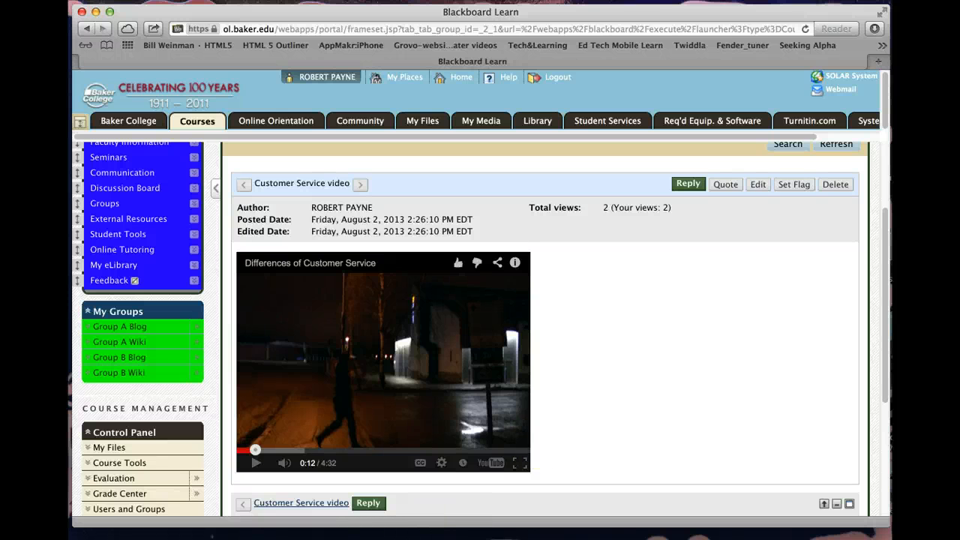